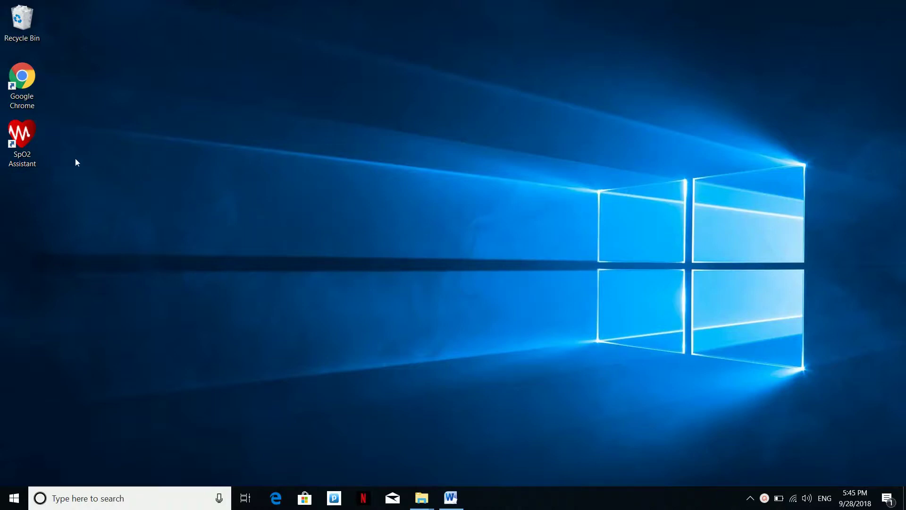
Launch SpO2 Assistant and connect to the 50F device on COM5 with the option to view device stored data only
{"action": "double_click", "coordinate": [23, 134]}
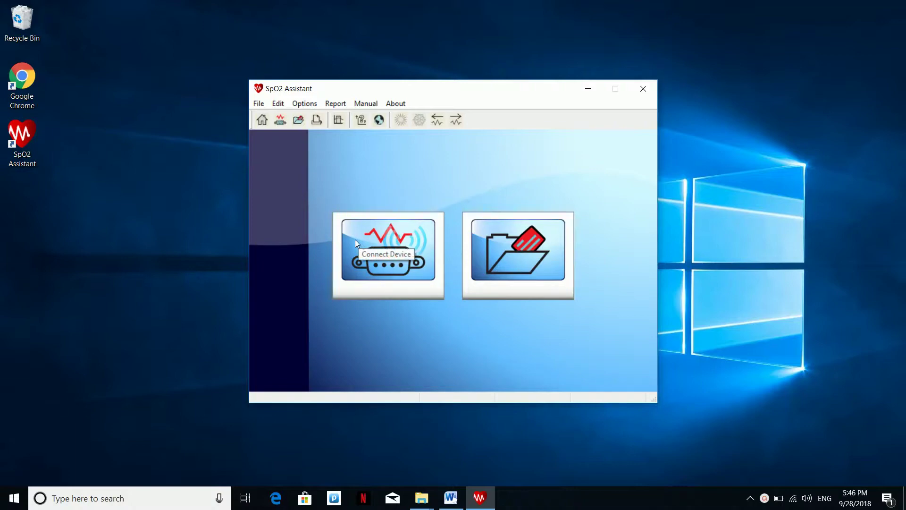
{"action": "left_click", "coordinate": [385, 269]}
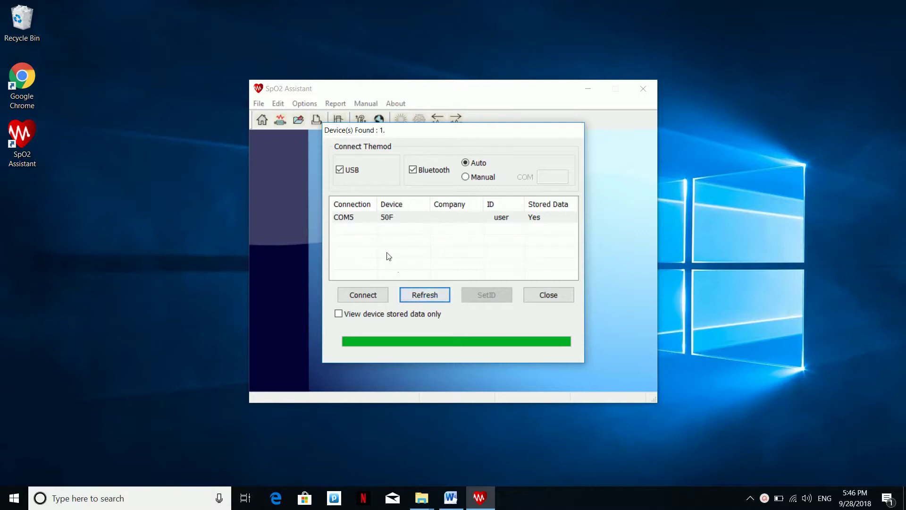
{"action": "left_click", "coordinate": [363, 218]}
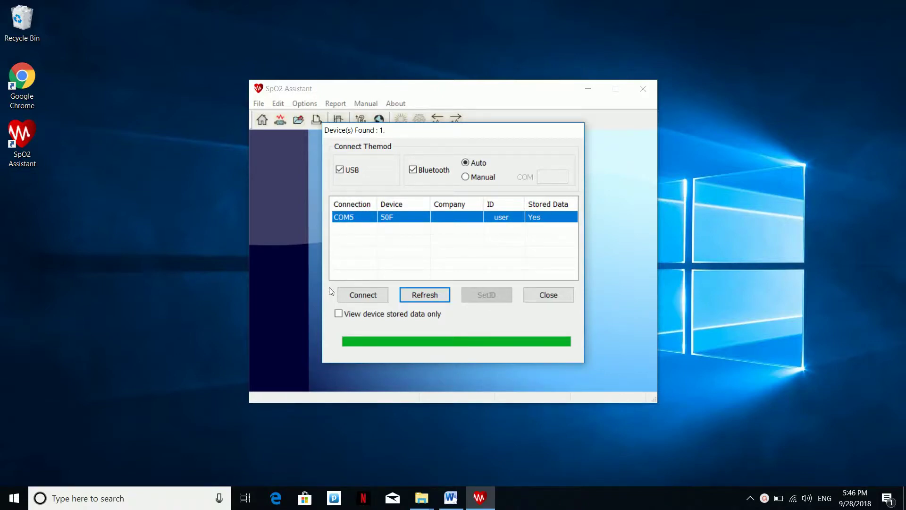
{"action": "left_click", "coordinate": [340, 319]}
{"action": "left_click", "coordinate": [339, 314]}
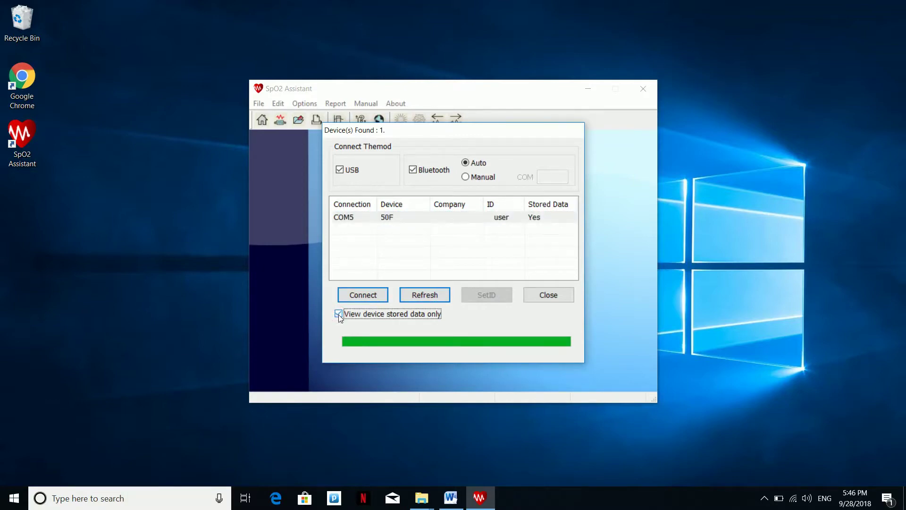
{"action": "left_click", "coordinate": [359, 298]}
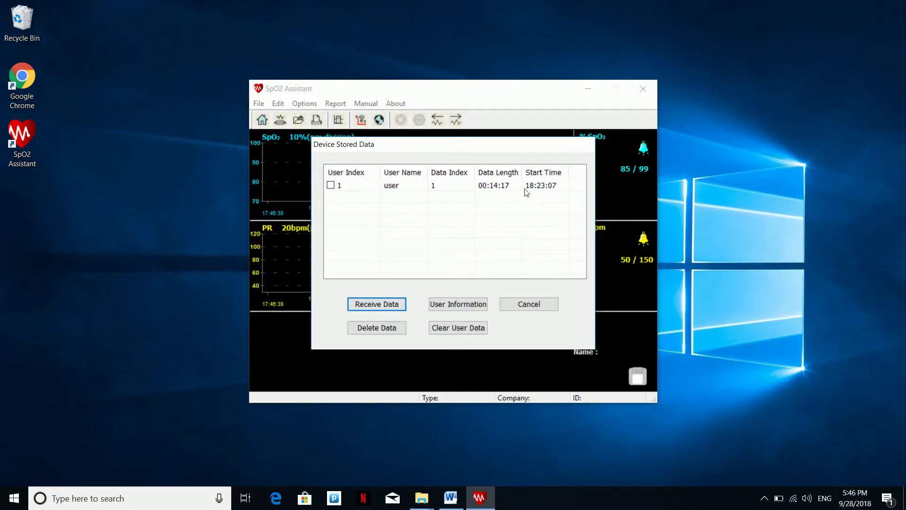
Receive the device's stored recording for user index 1, data index 1, and acknowledge the completed transfer
{"action": "left_click", "coordinate": [331, 185]}
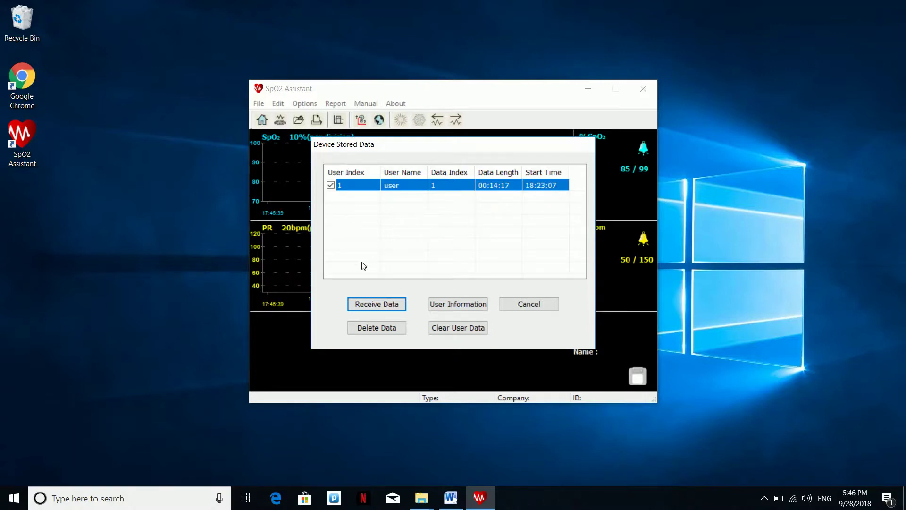
{"action": "left_click", "coordinate": [377, 306]}
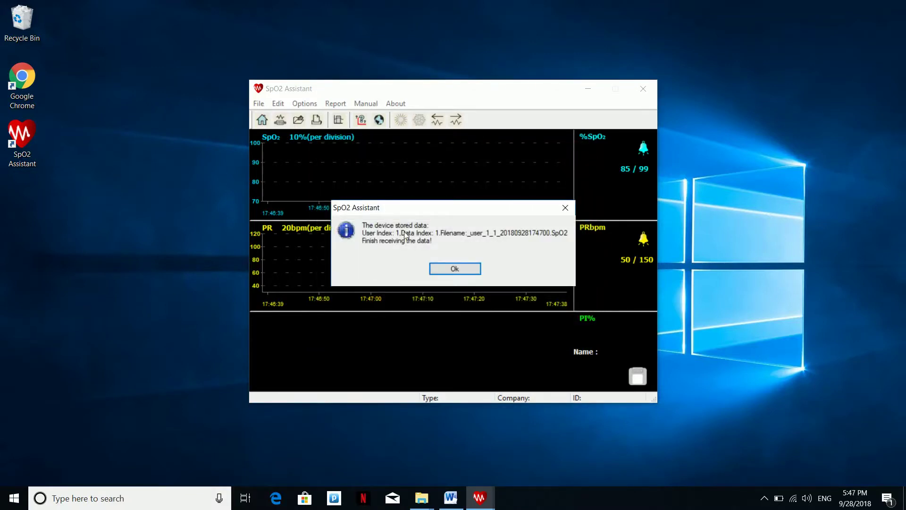
{"action": "left_click", "coordinate": [455, 270]}
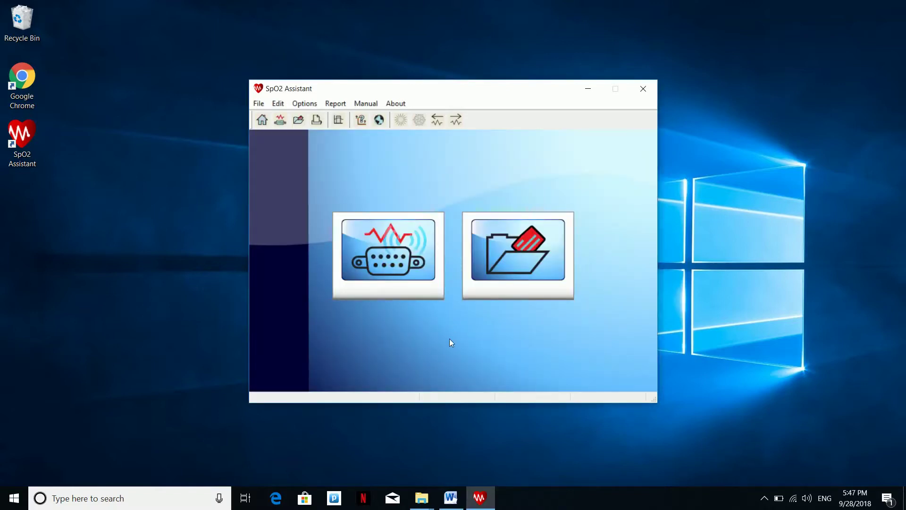
Open the recording _user_1_1_20180928174700.SpO2 from the Data folder
{"action": "left_click", "coordinate": [505, 259]}
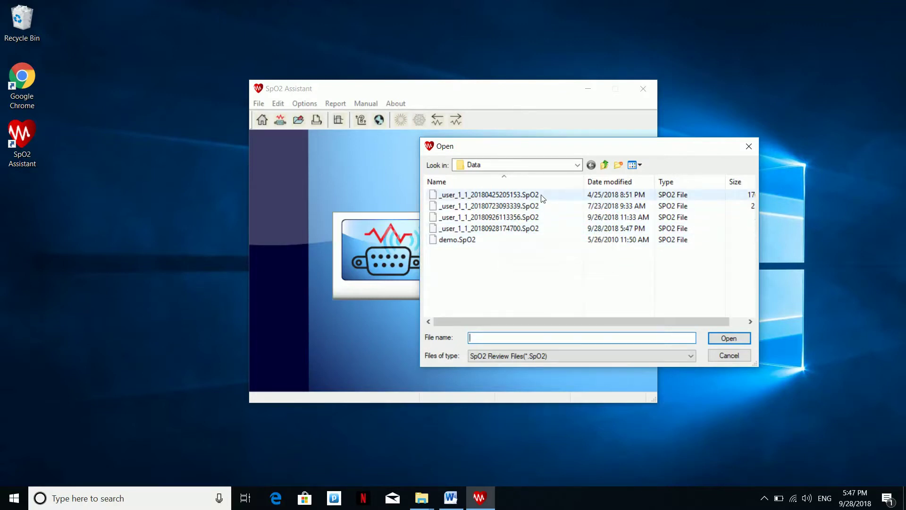
{"action": "left_click", "coordinate": [579, 163]}
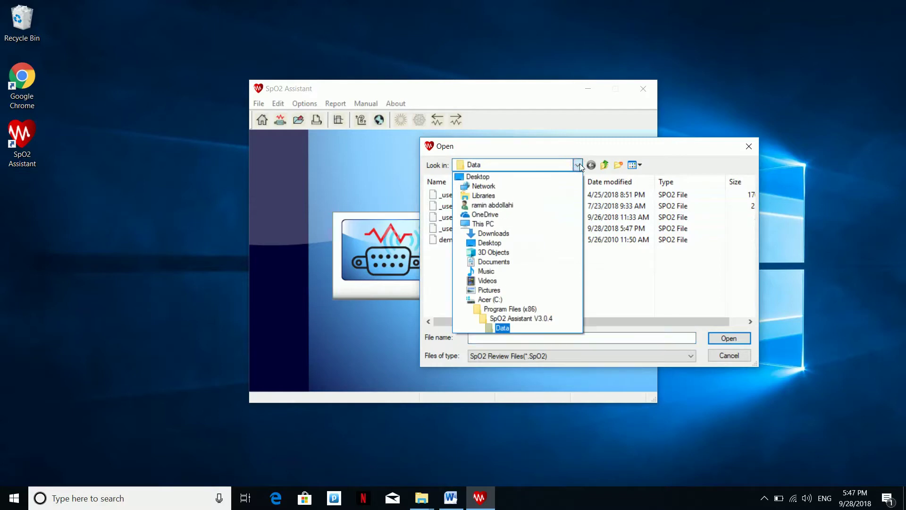
{"action": "left_click", "coordinate": [580, 163]}
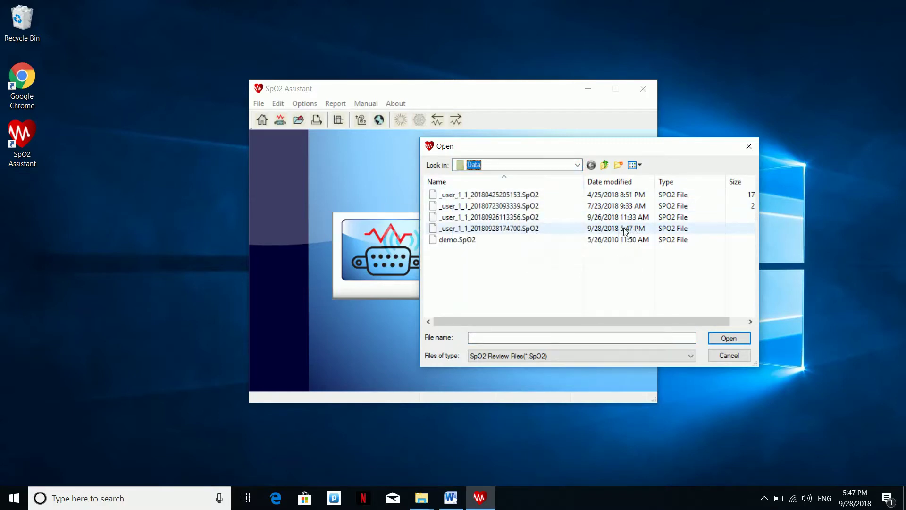
{"action": "left_click", "coordinate": [531, 230]}
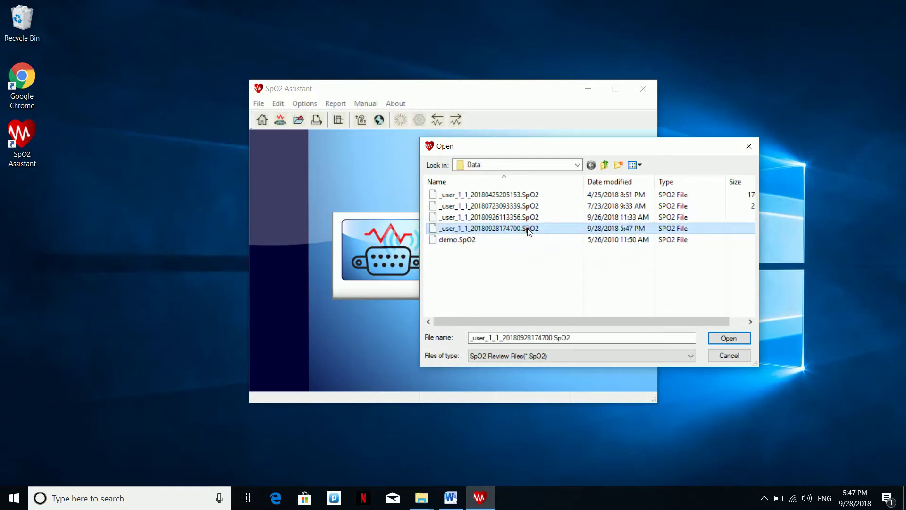
{"action": "left_click", "coordinate": [730, 339]}
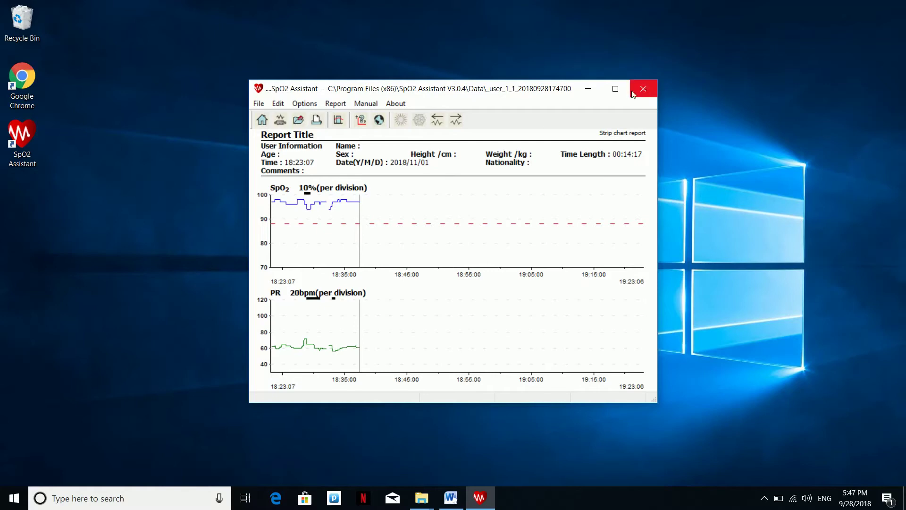
View the recording as a Summary Report, Full Study Report and Oximetry Report, and return to the Strip Chart Report
{"action": "left_click", "coordinate": [333, 104]}
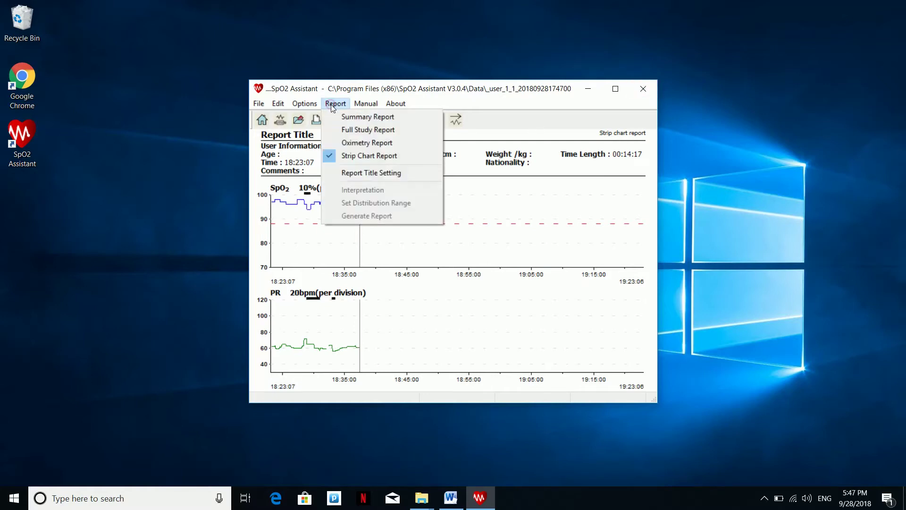
{"action": "left_click", "coordinate": [330, 117]}
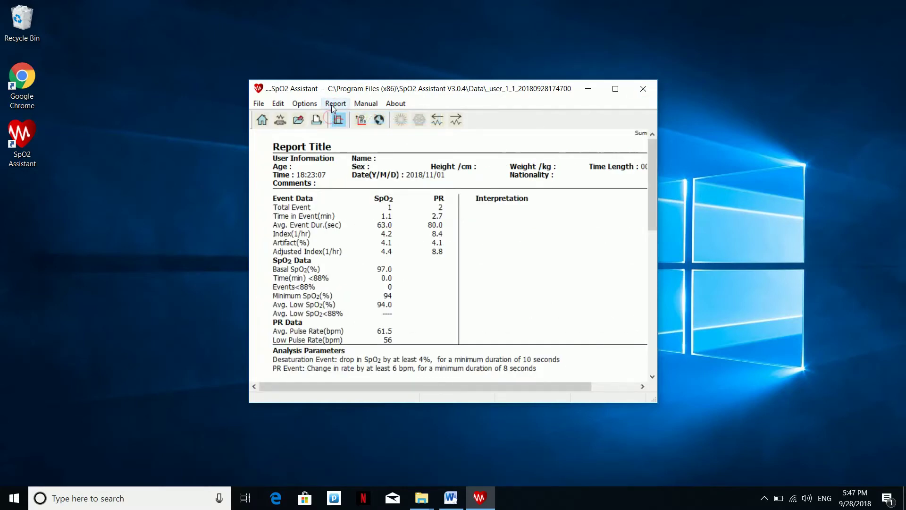
{"action": "left_click", "coordinate": [333, 105]}
{"action": "left_click", "coordinate": [336, 117]}
{"action": "left_click", "coordinate": [338, 120]}
{"action": "left_click", "coordinate": [335, 102]}
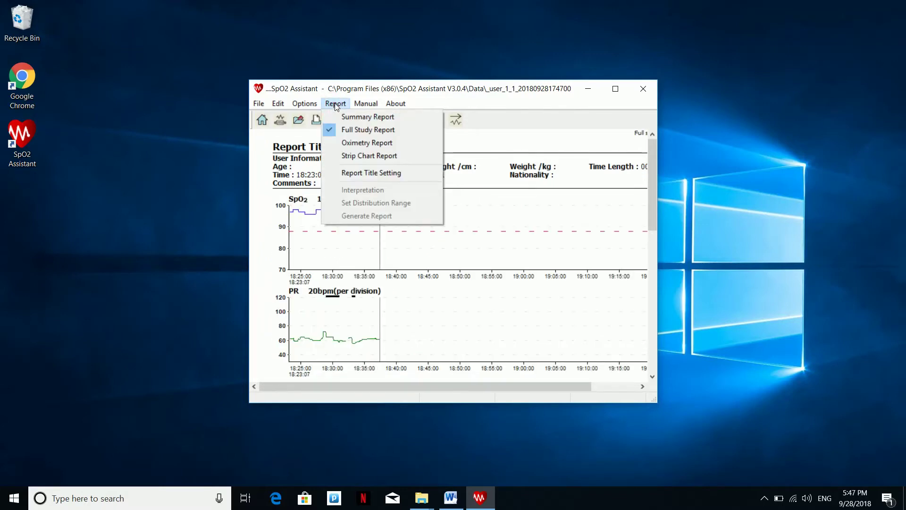
{"action": "left_click", "coordinate": [339, 142]}
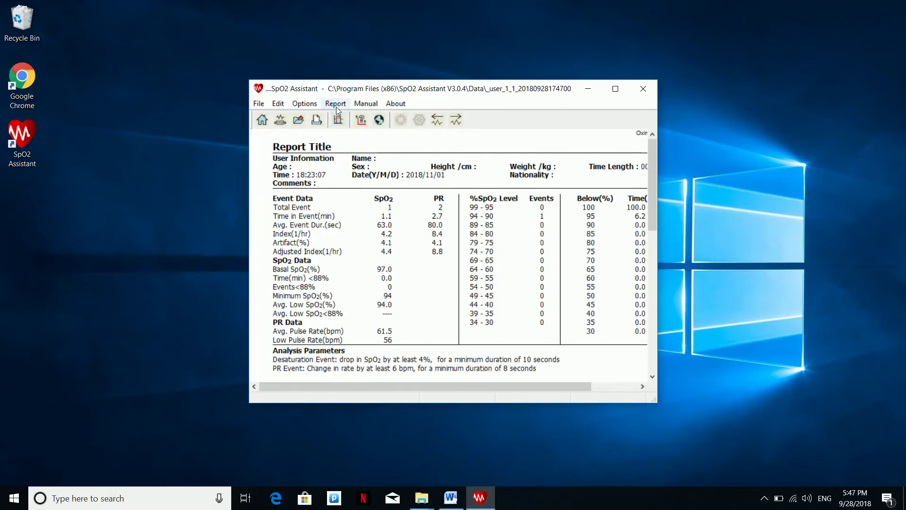
{"action": "left_click", "coordinate": [335, 104]}
{"action": "left_click", "coordinate": [343, 155]}
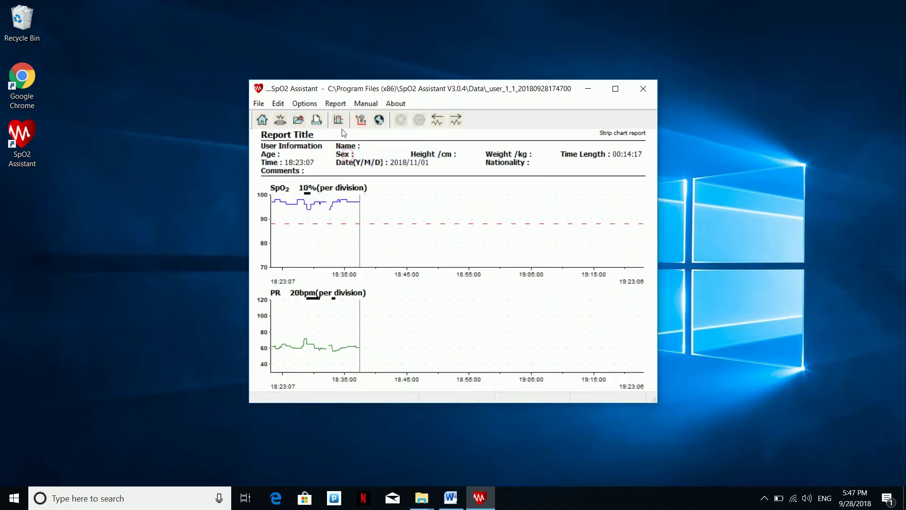
Look over the available file commands, such as Print, without running any, and close SpO2 Assistant
{"action": "left_click", "coordinate": [258, 105]}
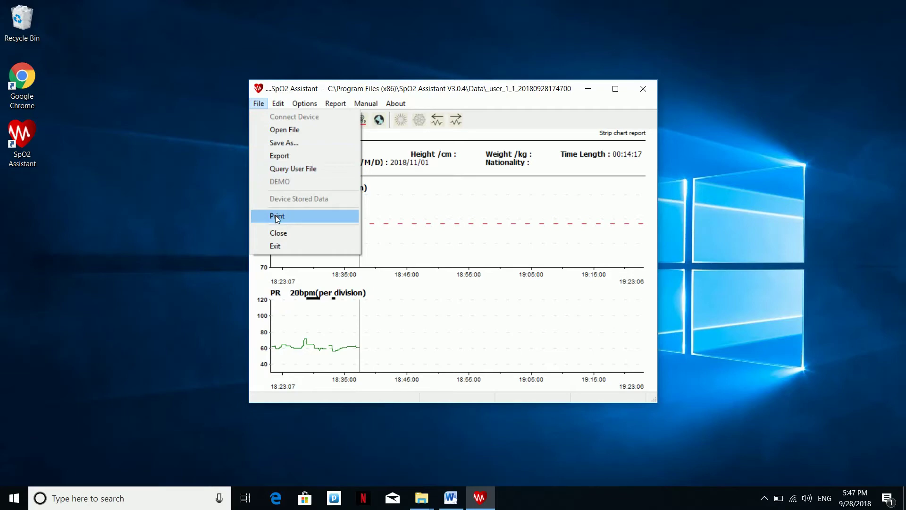
{"action": "left_click", "coordinate": [420, 99]}
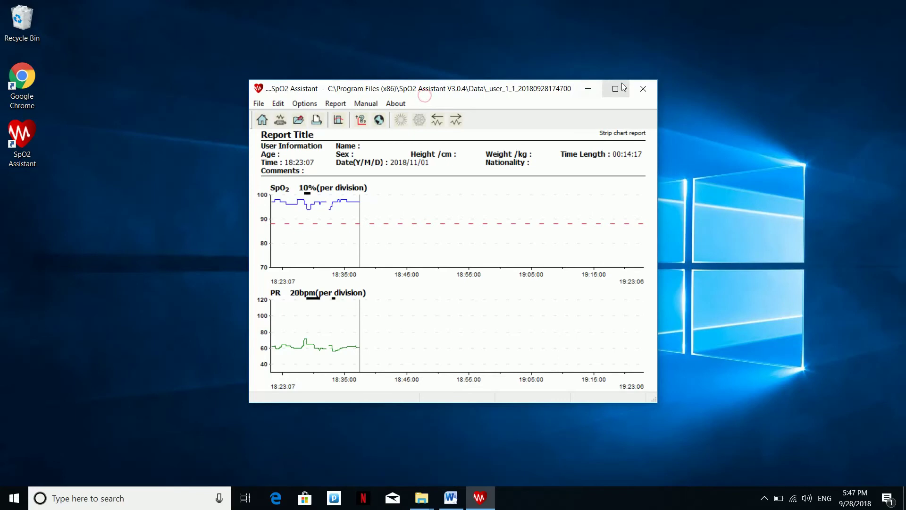
{"action": "left_click", "coordinate": [643, 89]}
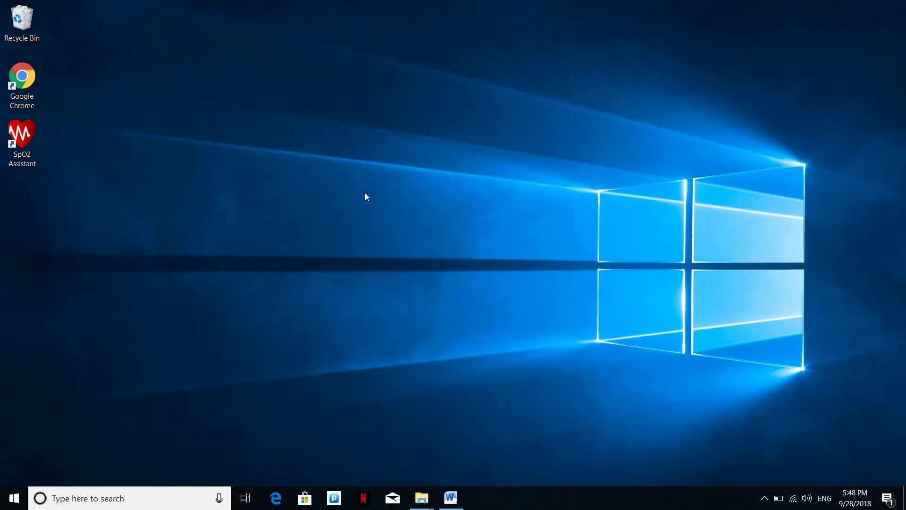
Relaunch SpO2 Assistant to review the saved recording _user_1_1_20180928174700.SpO2, and close the program
{"action": "double_click", "coordinate": [24, 132]}
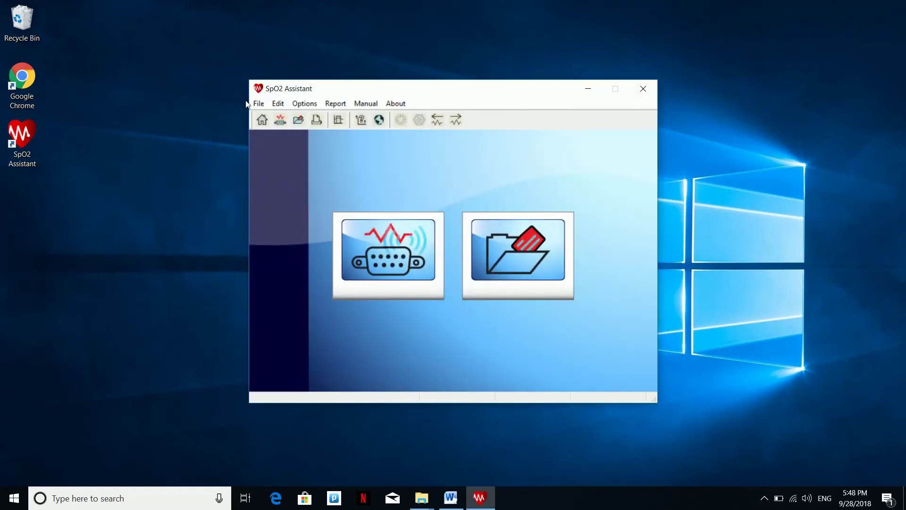
{"action": "left_click", "coordinate": [514, 251]}
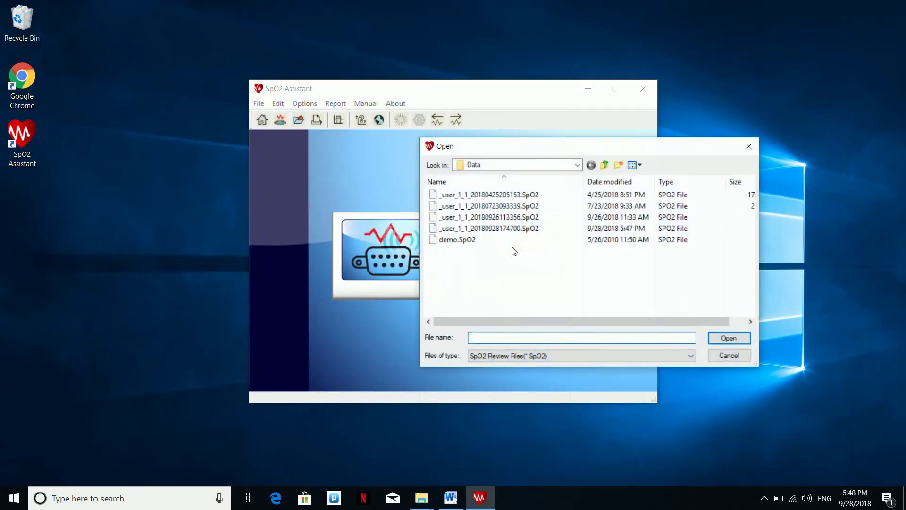
{"action": "left_click", "coordinate": [504, 229]}
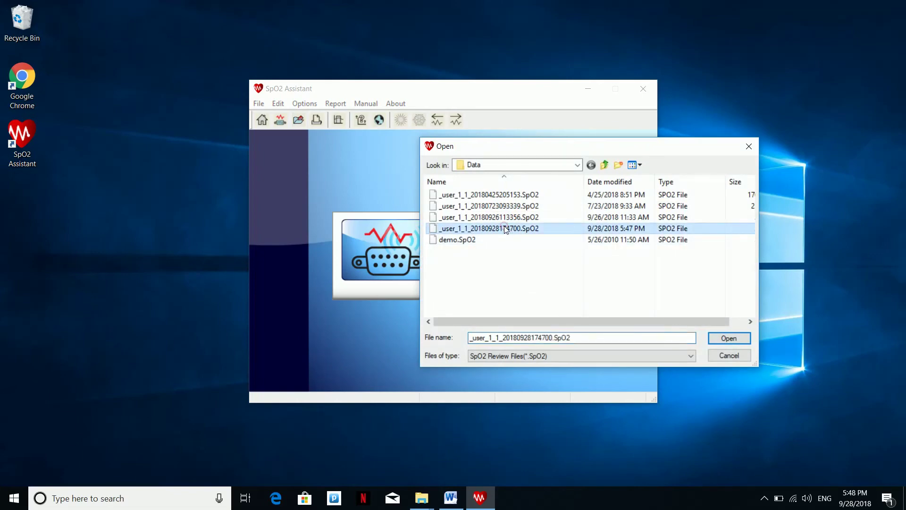
{"action": "left_click", "coordinate": [729, 340]}
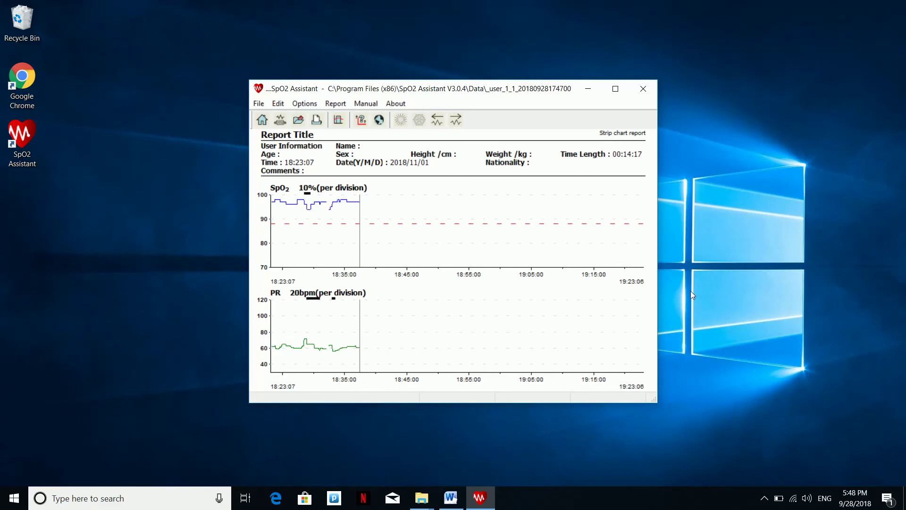
{"action": "left_click", "coordinate": [644, 89]}
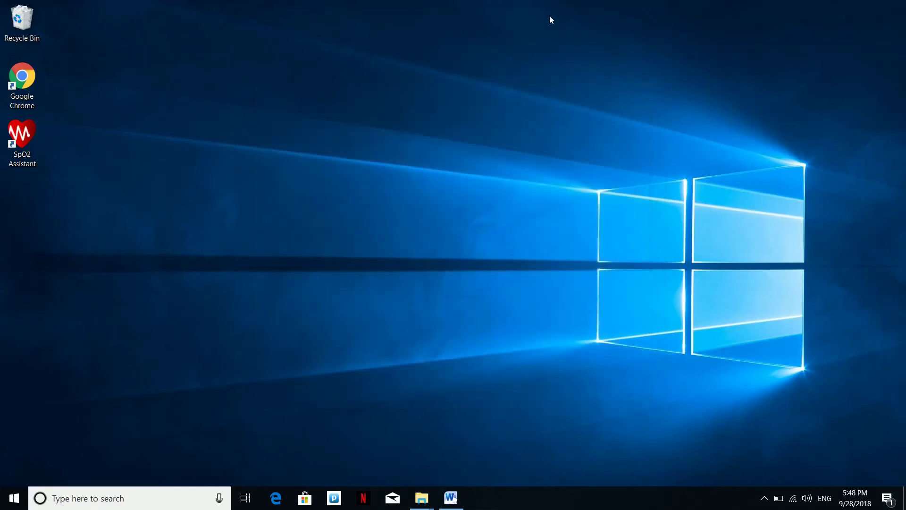